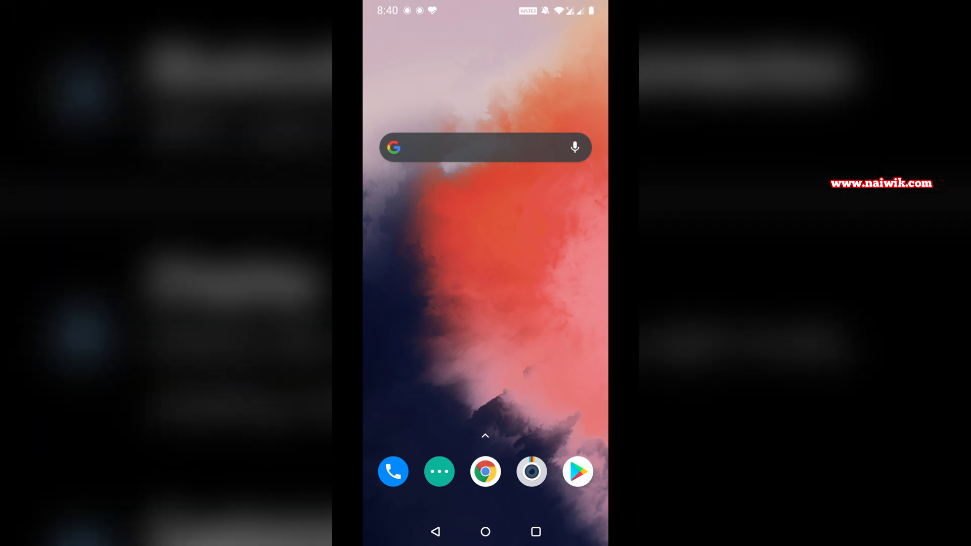
Step: From the app drawer, open Settings > Display > Screen refresh rate, which shows 90Hz selected
drag(486, 425, 486, 152)
scroll(485, 304, down, 15)
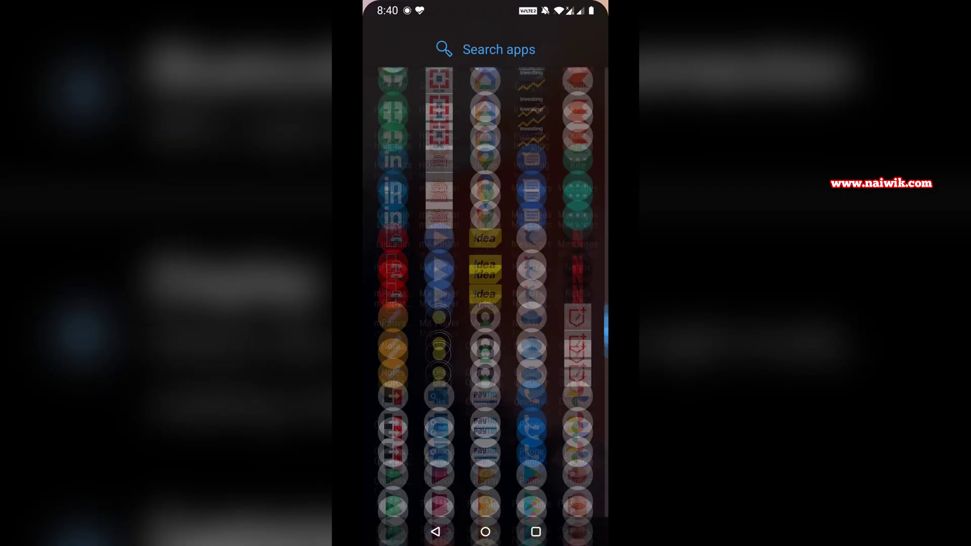
click(439, 232)
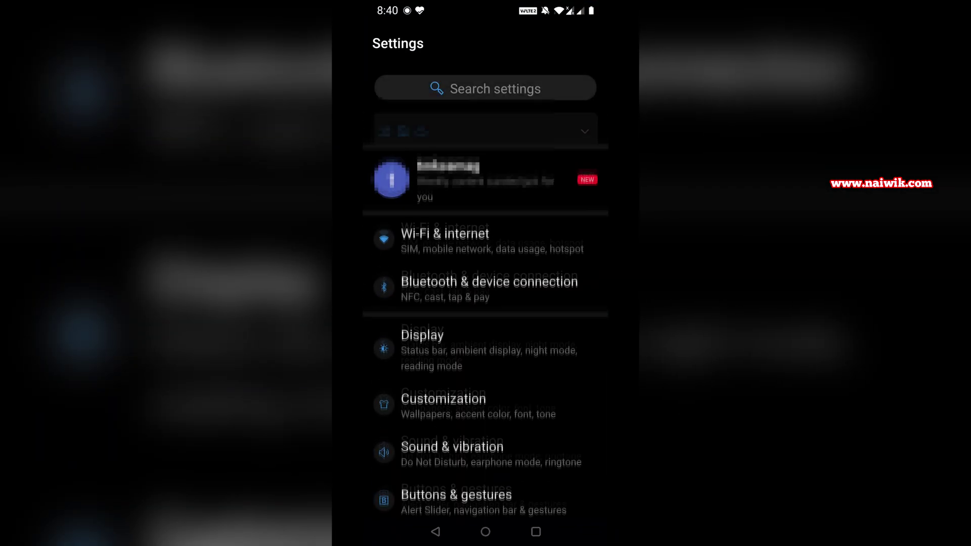
click(486, 289)
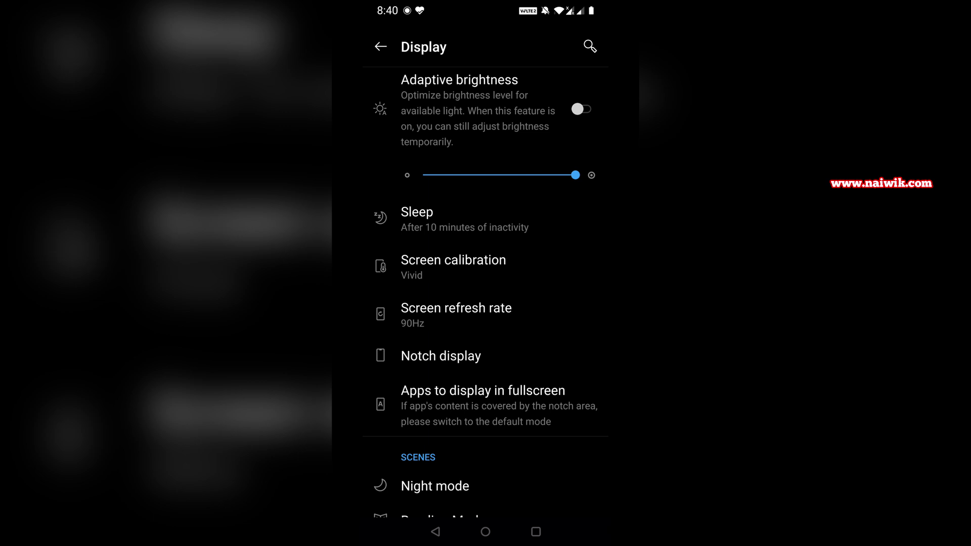
click(455, 315)
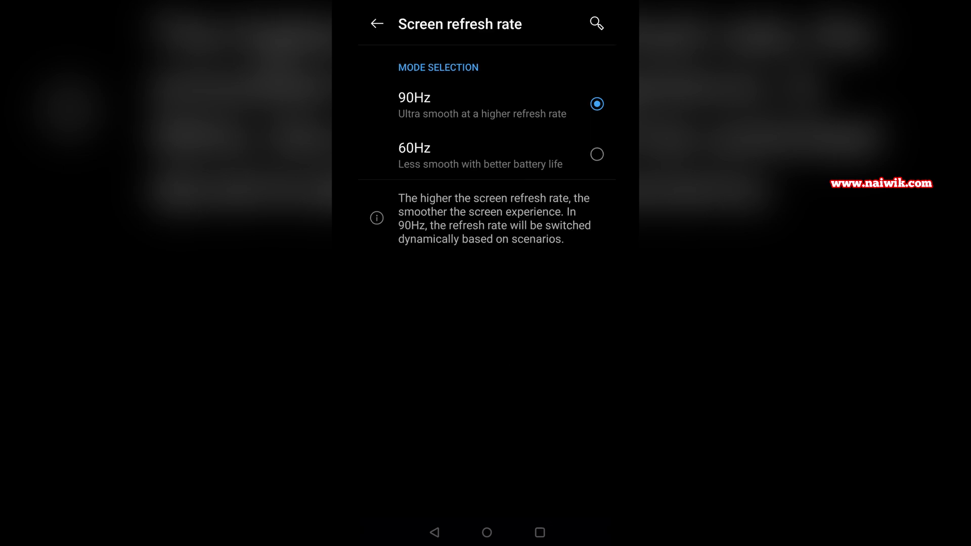
Step: Bring up the recent apps overview with the Settings card on the refresh rate page
click(540, 533)
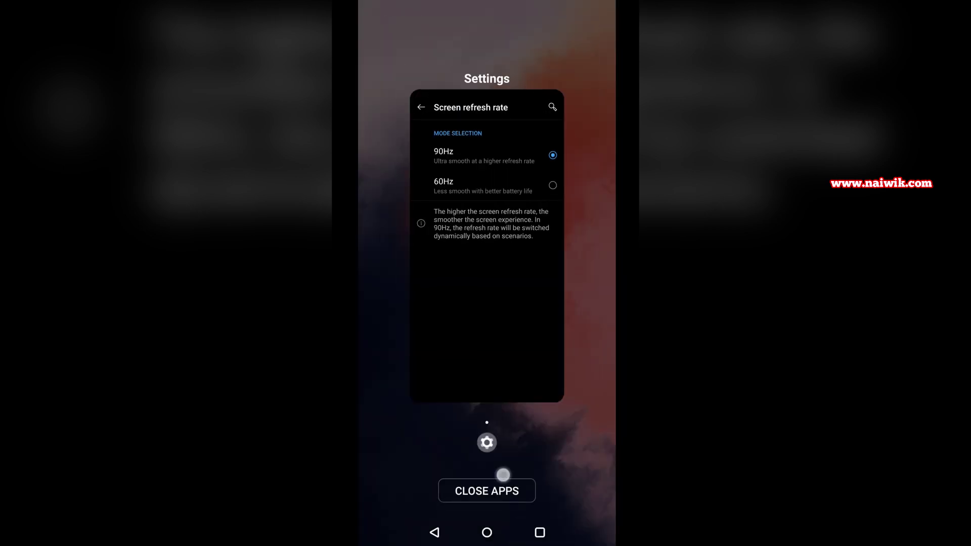
Step: Close all running apps and swipe up to the app drawer
click(487, 491)
mouse_move(487, 456)
mouse_down()
mouse_move(486, 152)
mouse_move(487, 456)
mouse_up()
scroll(486, 304, down, 8)
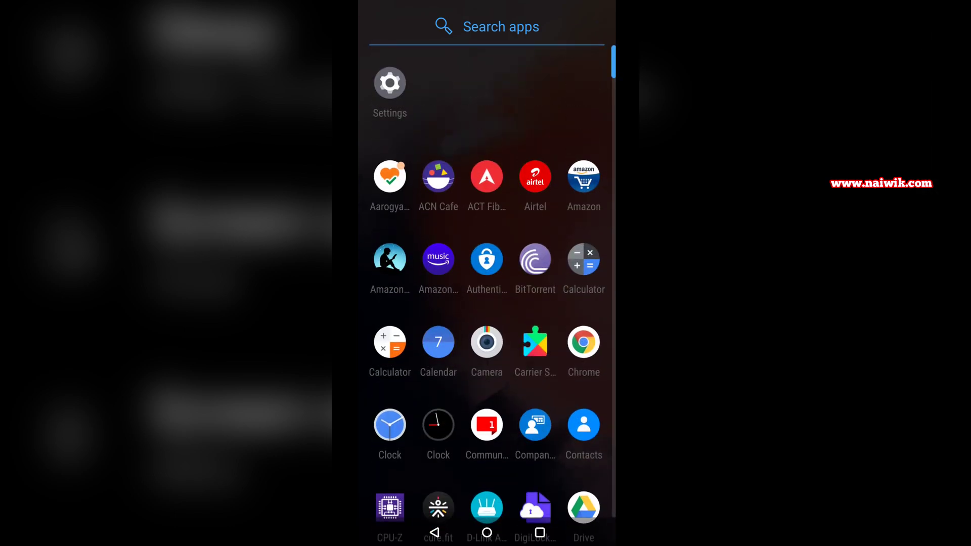
drag(487, 379, 486, 288)
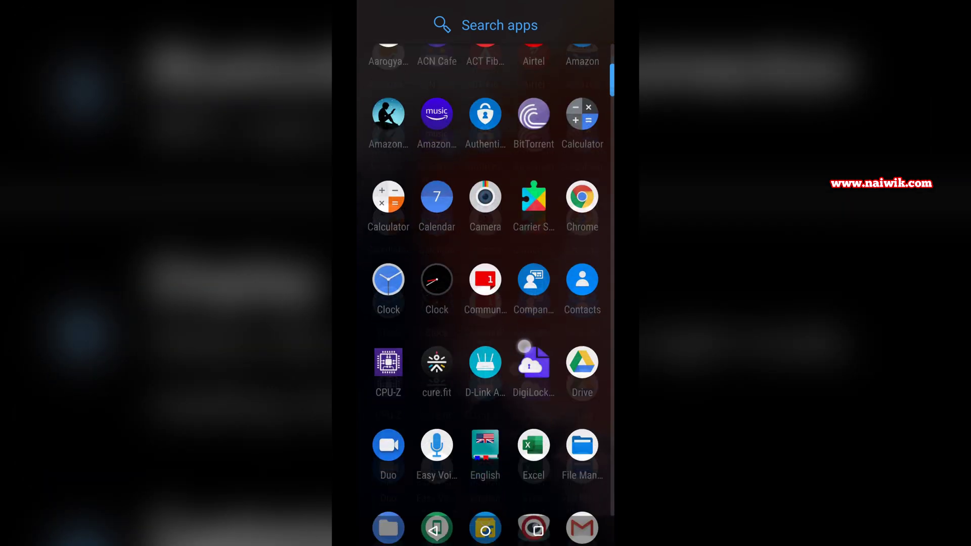
drag(523, 456, 524, 114)
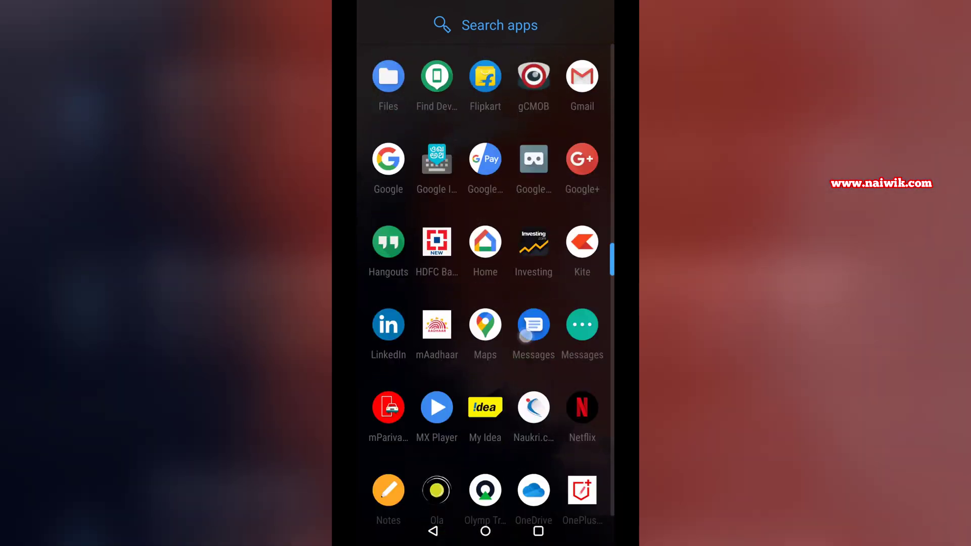
drag(524, 455, 523, 113)
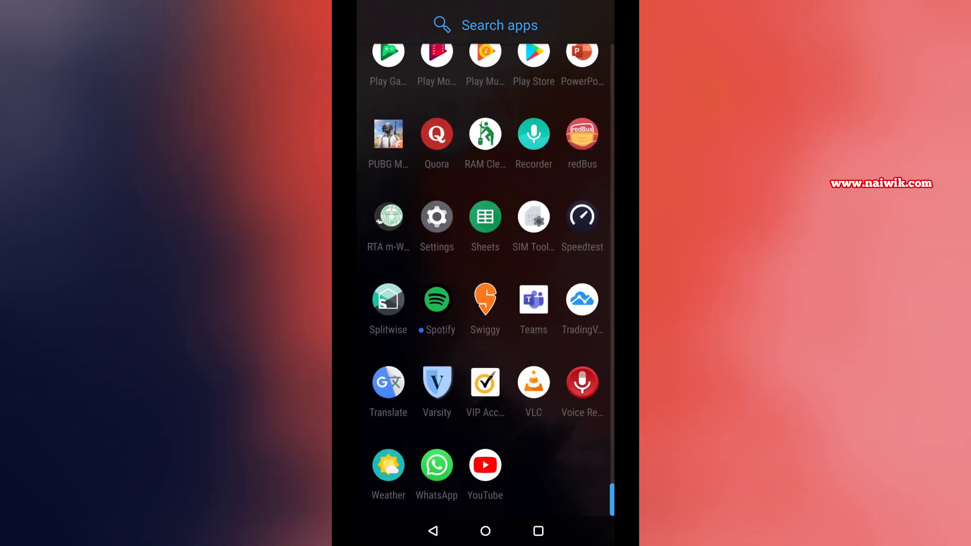
Step: Go to Settings > Display > Screen refresh rate and select 60Hz
click(440, 216)
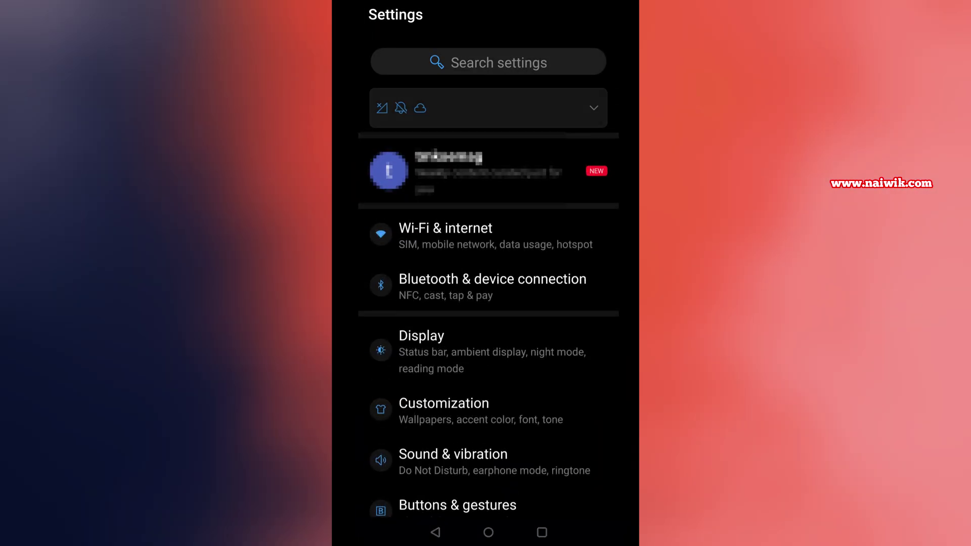
click(486, 290)
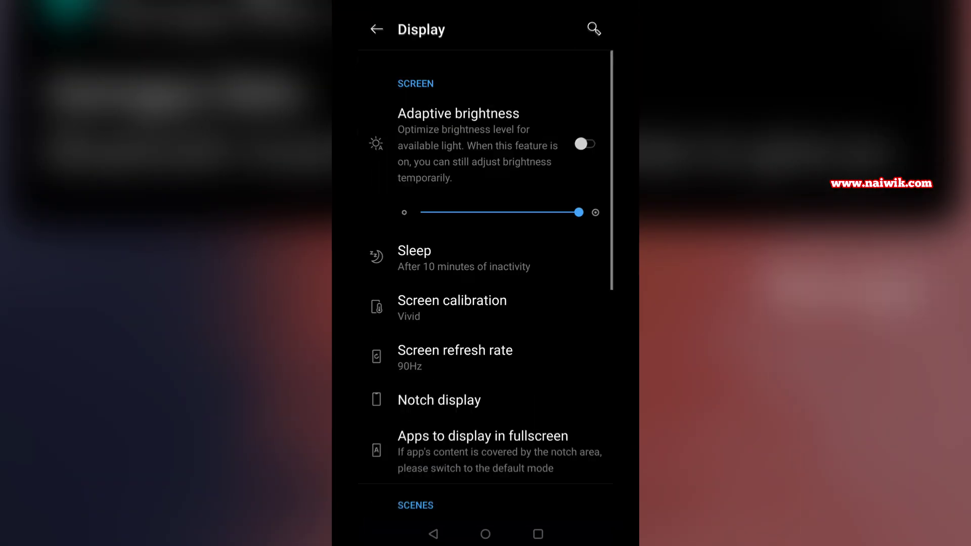
scroll(486, 303, down, 1)
click(534, 358)
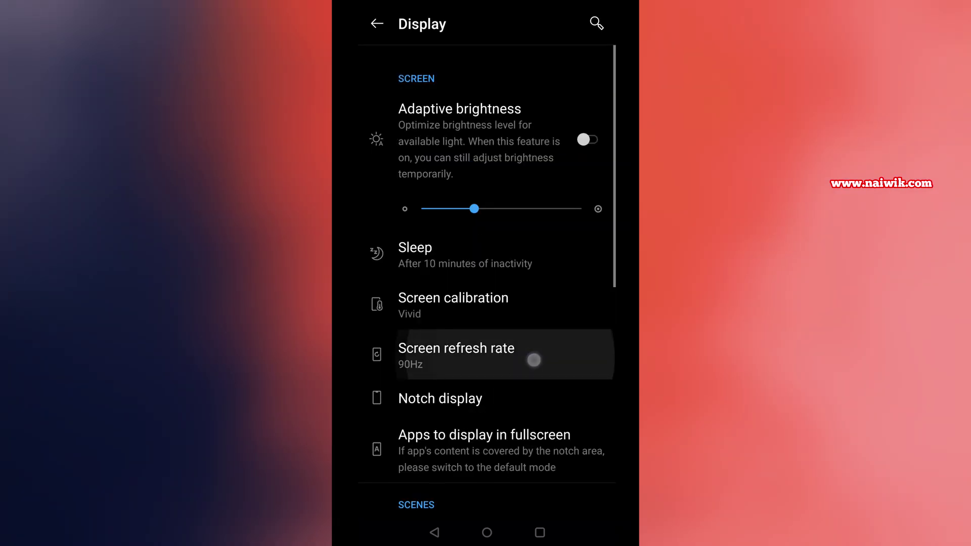
click(429, 174)
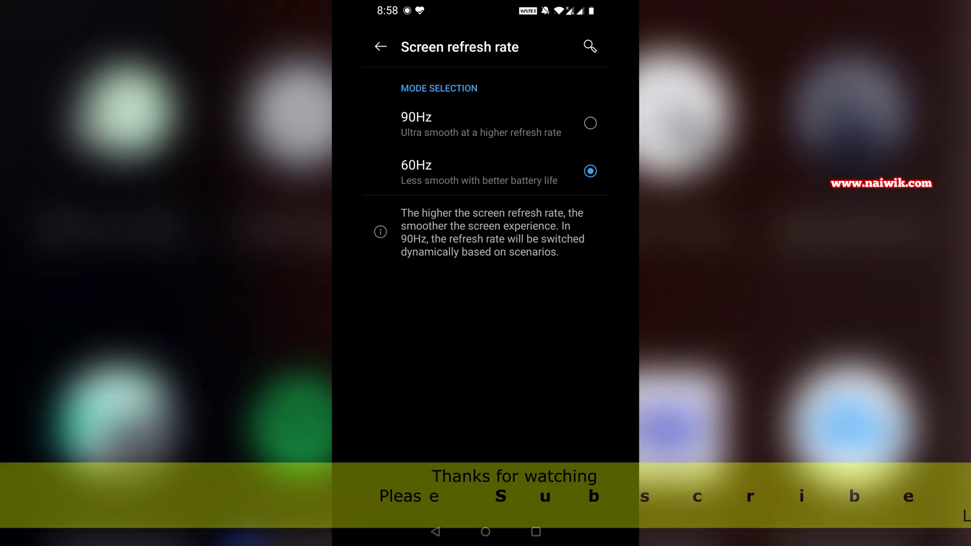
Step: Dismiss Settings from the recent apps overview and return to the home screen
click(536, 532)
click(485, 532)
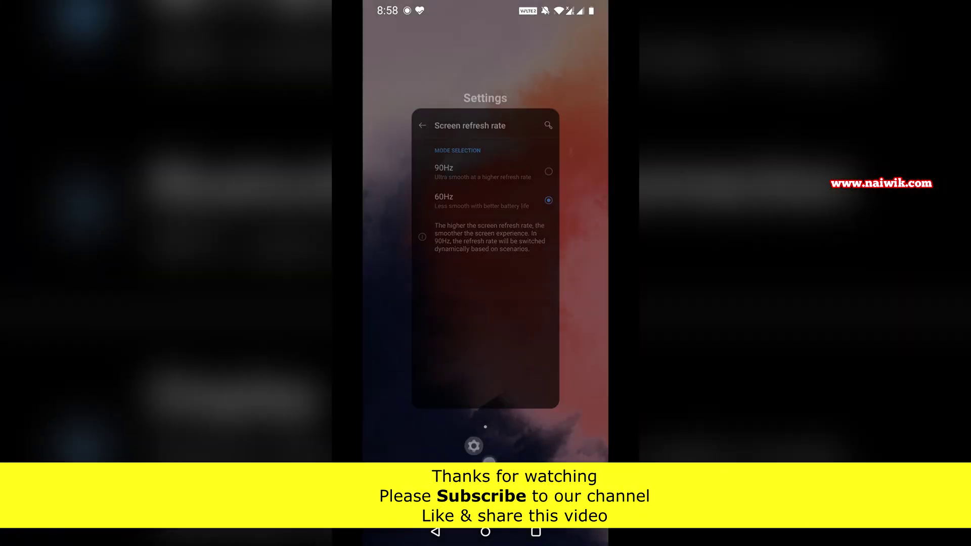